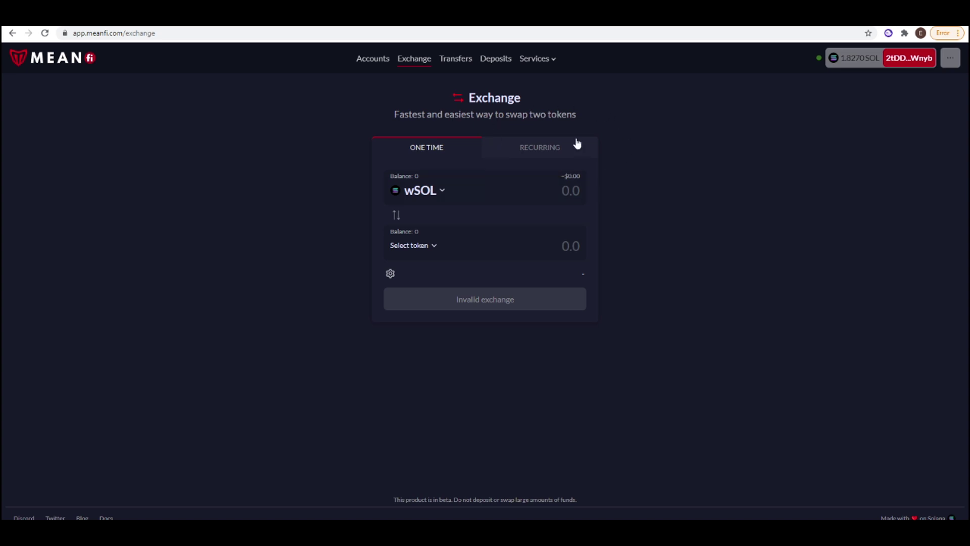
# Look over the Transfers page's deposit options, then return to the Exchange page
pyautogui.click(458, 61)
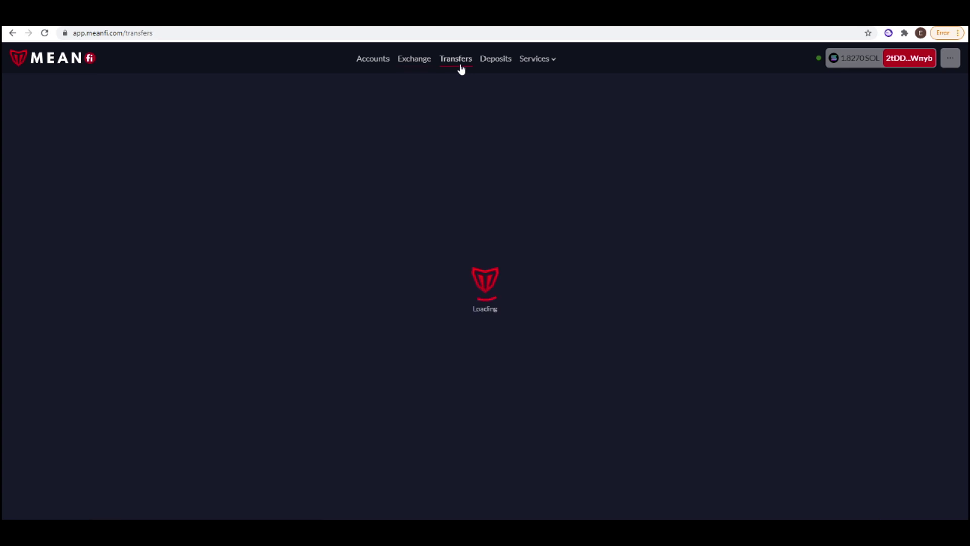
pyautogui.click(494, 67)
pyautogui.click(587, 101)
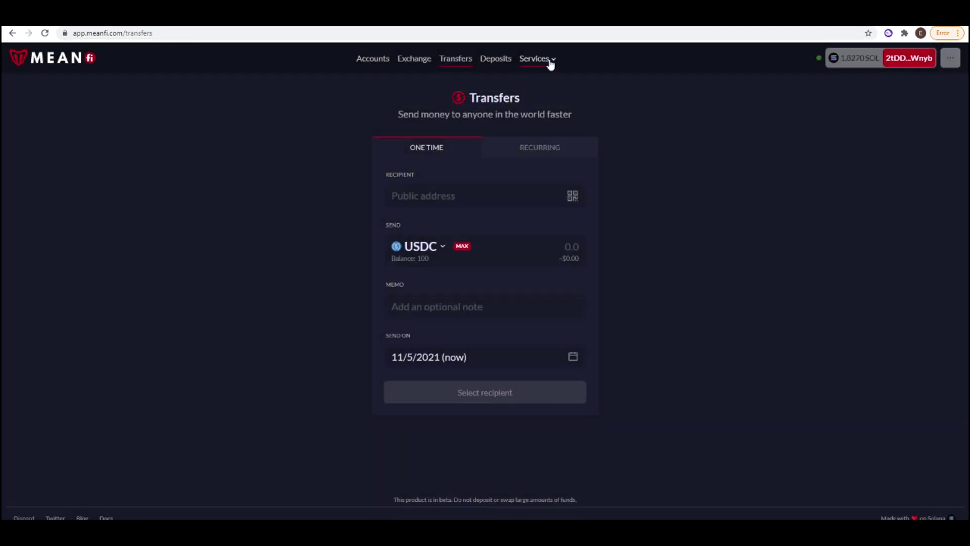
pyautogui.moveTo(553, 61)
pyautogui.click(417, 59)
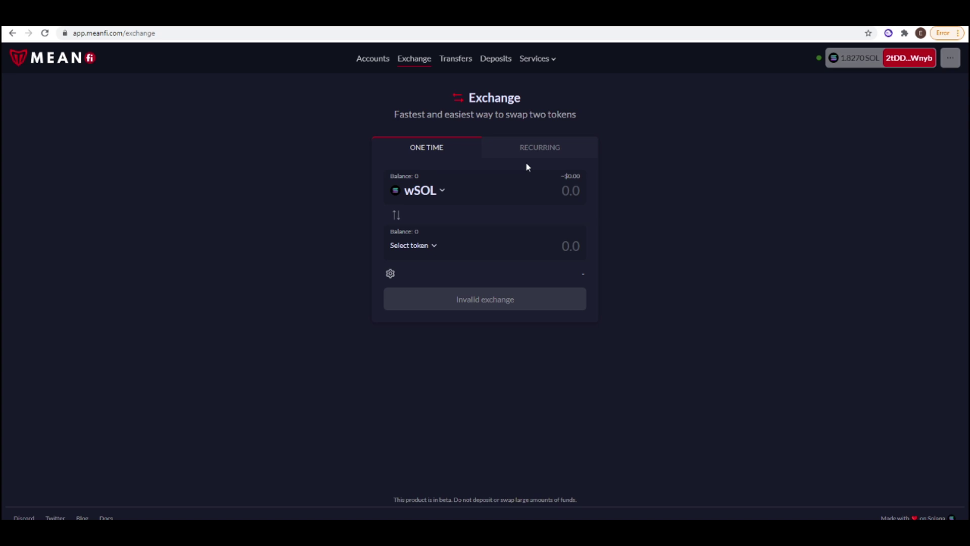
# Make the exchange recurring and try Every two weeks as the repeat frequency
pyautogui.click(539, 147)
pyautogui.click(675, 210)
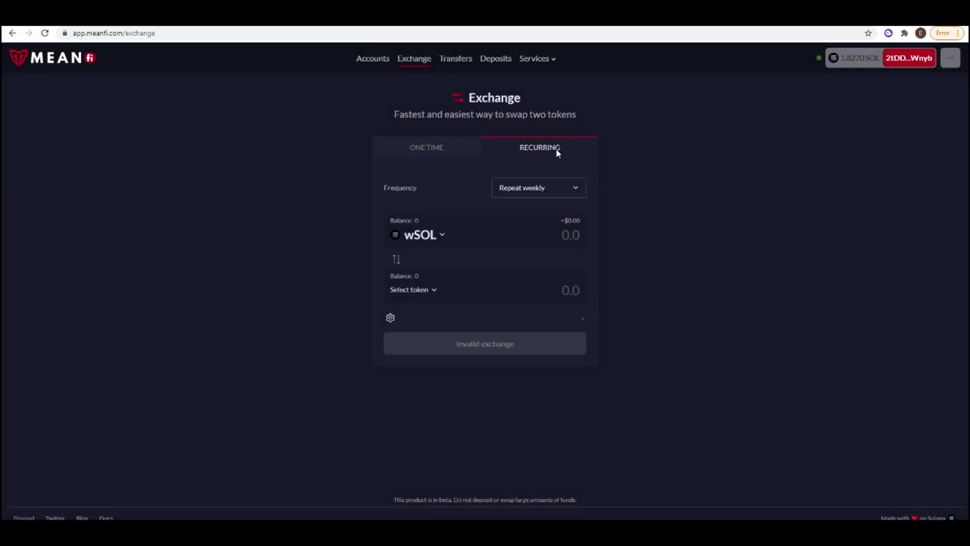
pyautogui.click(534, 192)
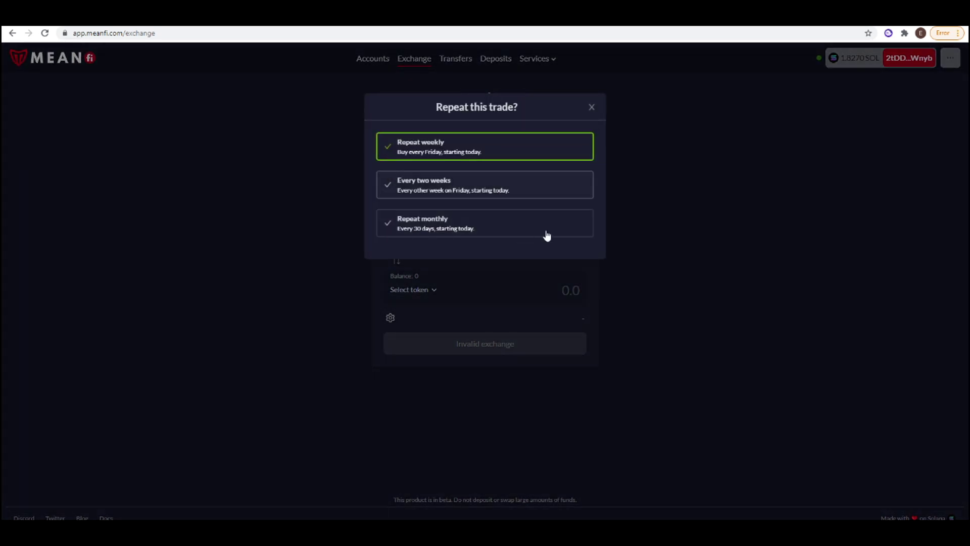
pyautogui.click(591, 108)
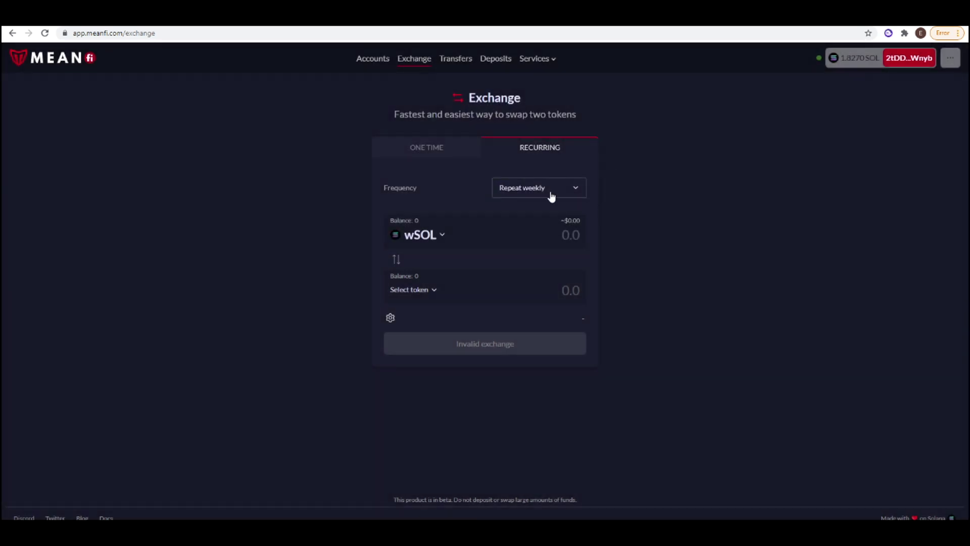
pyautogui.click(552, 195)
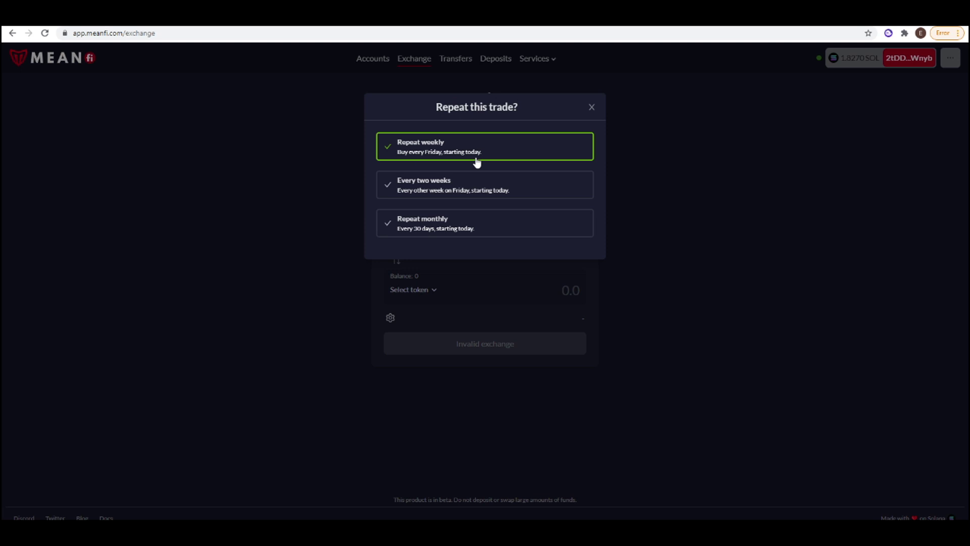
pyautogui.click(450, 187)
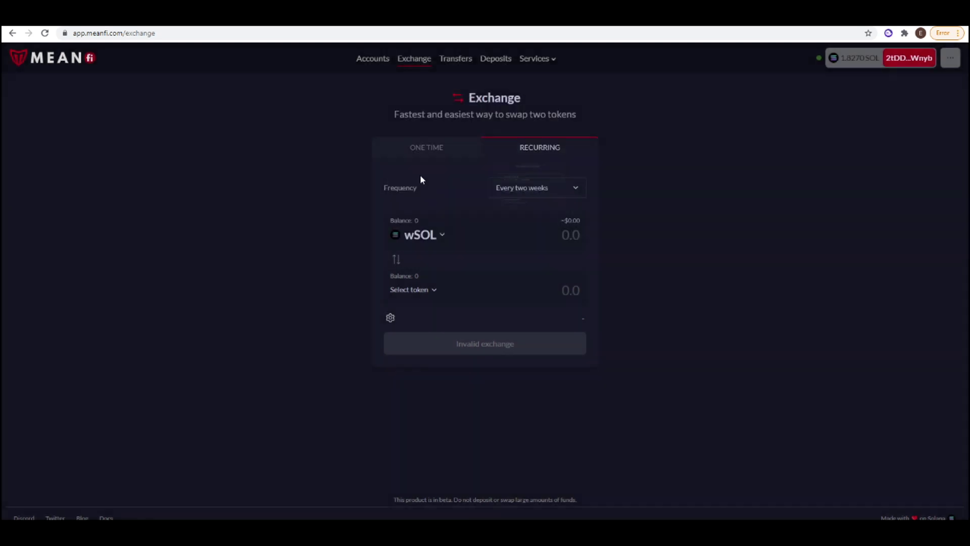
pyautogui.click(565, 198)
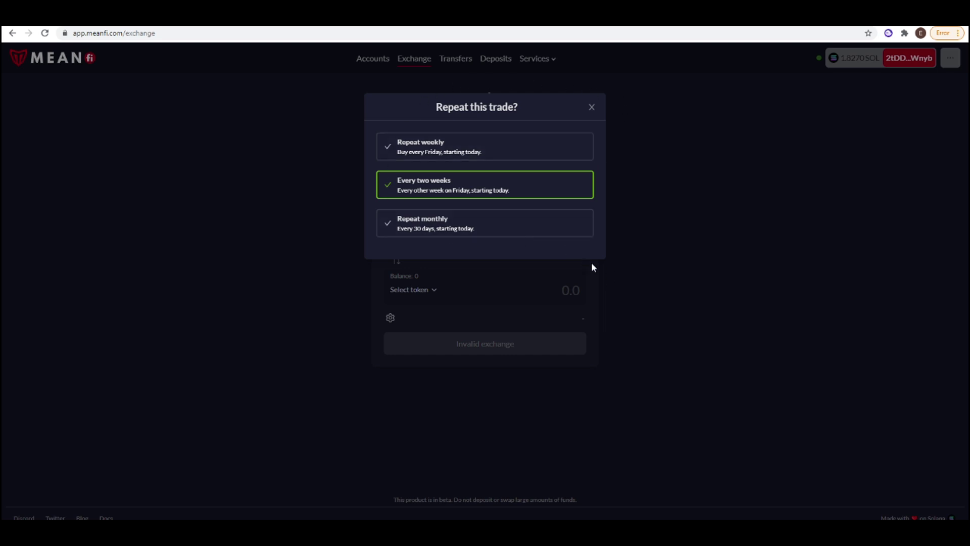
pyautogui.click(629, 279)
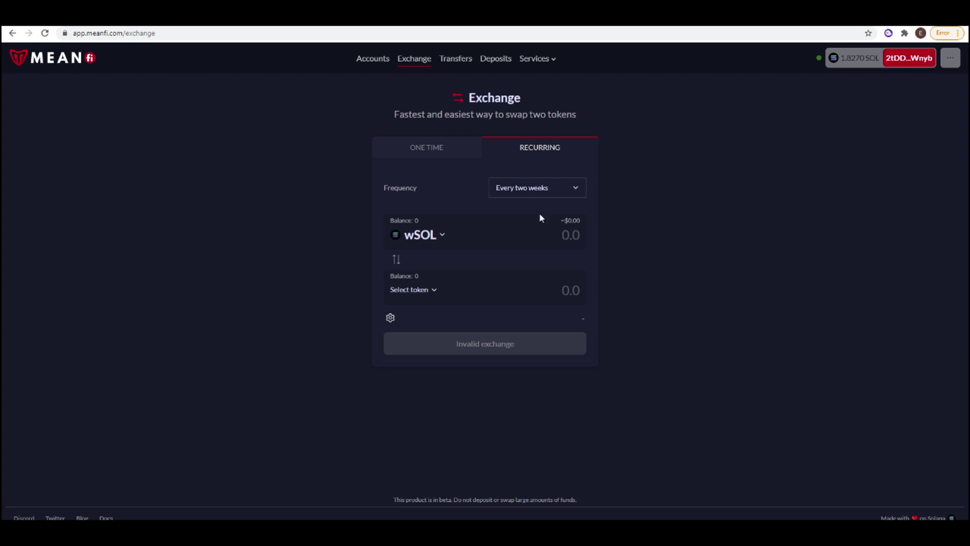
pyautogui.click(547, 188)
# Set the frequency back to Repeat weekly and swap USDC into SOL instead of wSOL
pyautogui.click(507, 157)
pyautogui.click(438, 238)
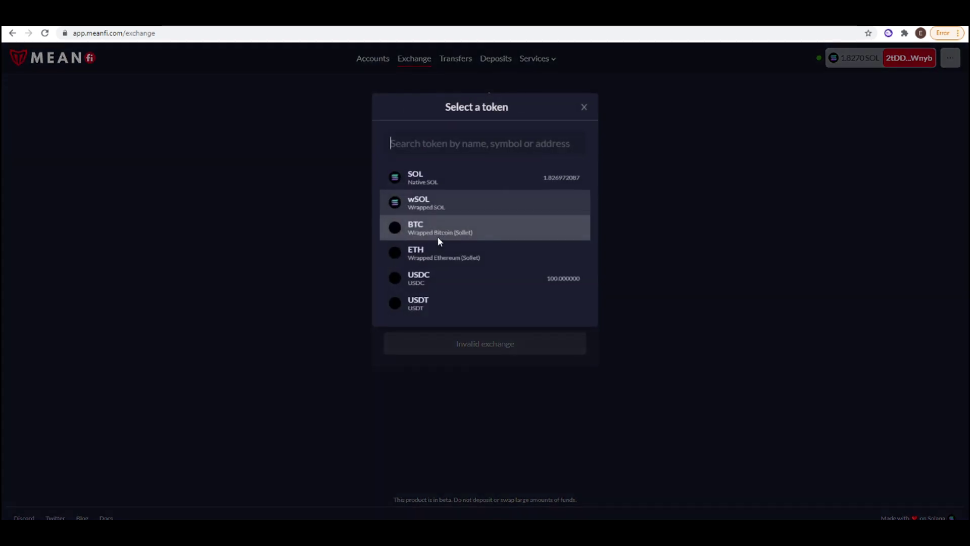
pyautogui.click(458, 277)
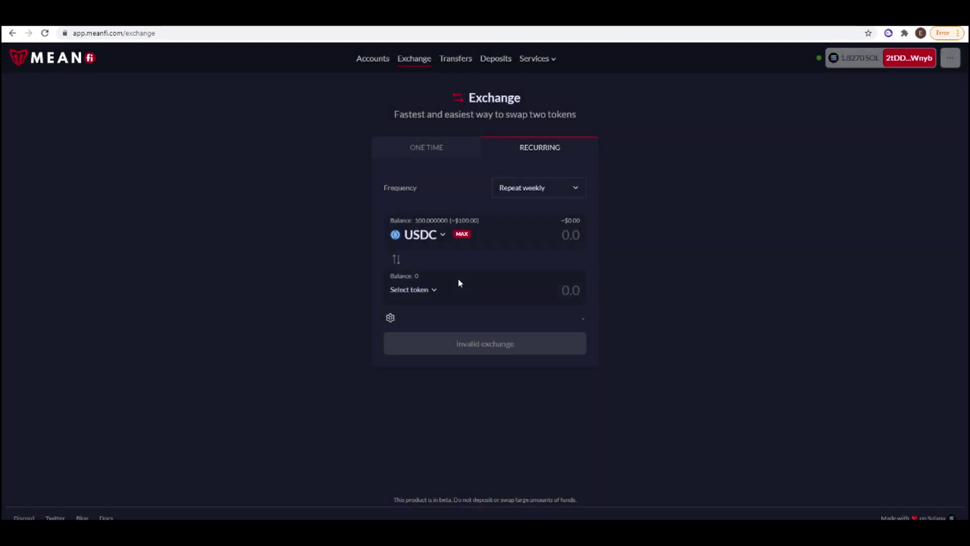
pyautogui.click(430, 290)
pyautogui.click(450, 186)
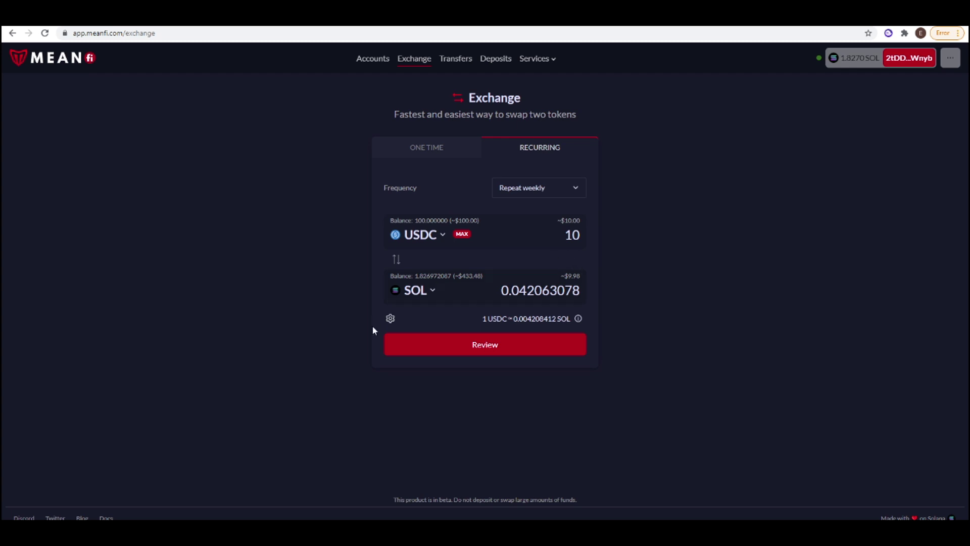
# Check the slippage tolerance settings, then open the review of the weekly 10 USDC SOL buy
pyautogui.click(390, 318)
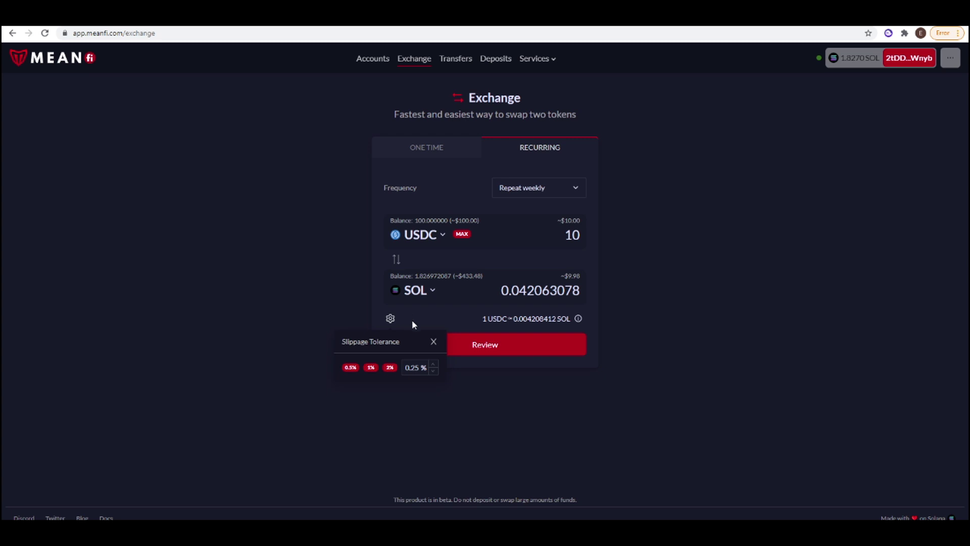
pyautogui.click(413, 320)
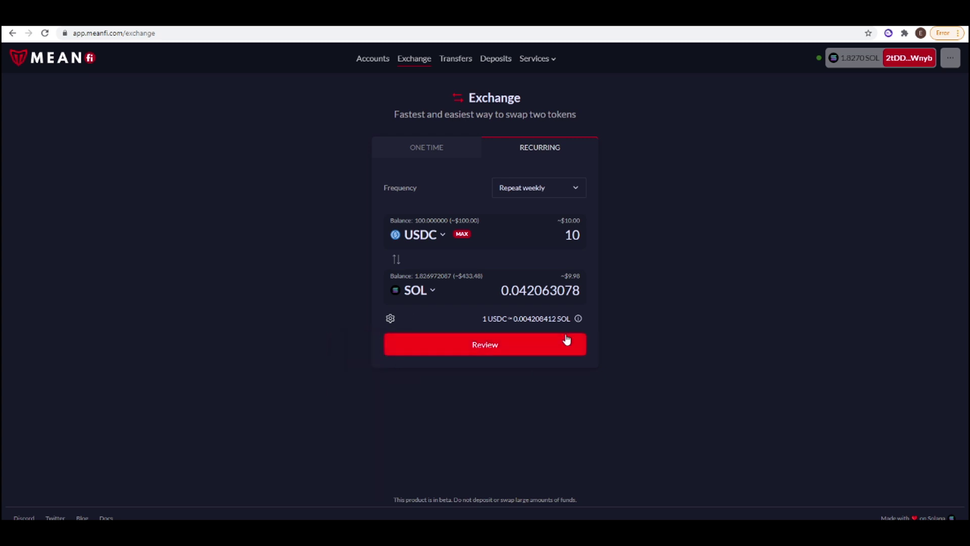
pyautogui.moveTo(579, 319)
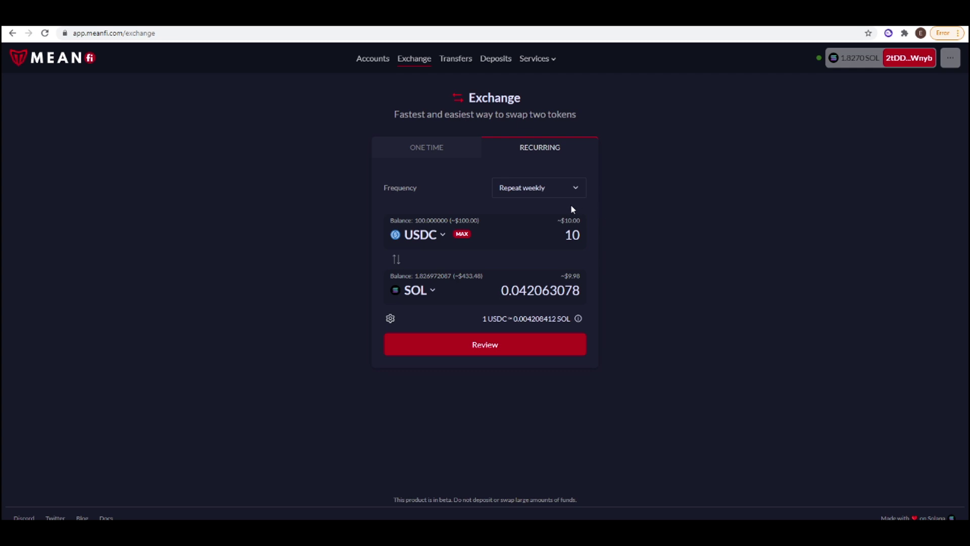
pyautogui.click(477, 346)
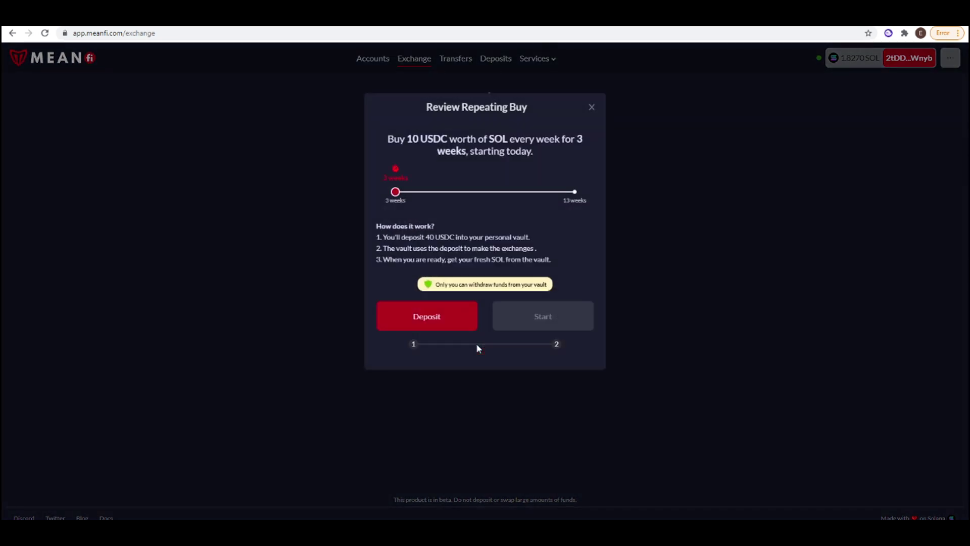
pyautogui.click(396, 192)
pyautogui.moveTo(395, 192); pyautogui.dragTo(449, 192)
pyautogui.moveTo(446, 196); pyautogui.dragTo(395, 196)
pyautogui.click(442, 310)
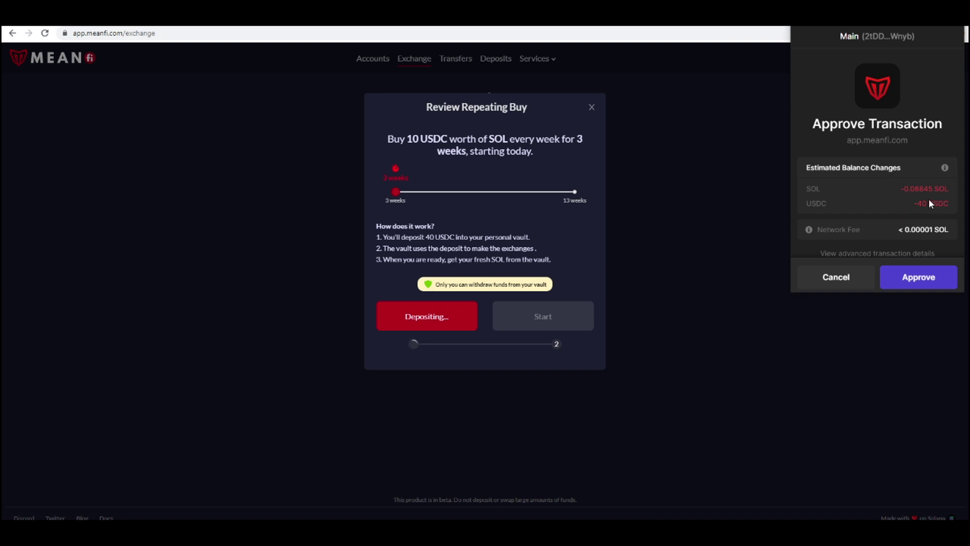
# Approve the 40 USDC deposit in the wallet, then start the weekly buy and approve it
pyautogui.click(919, 277)
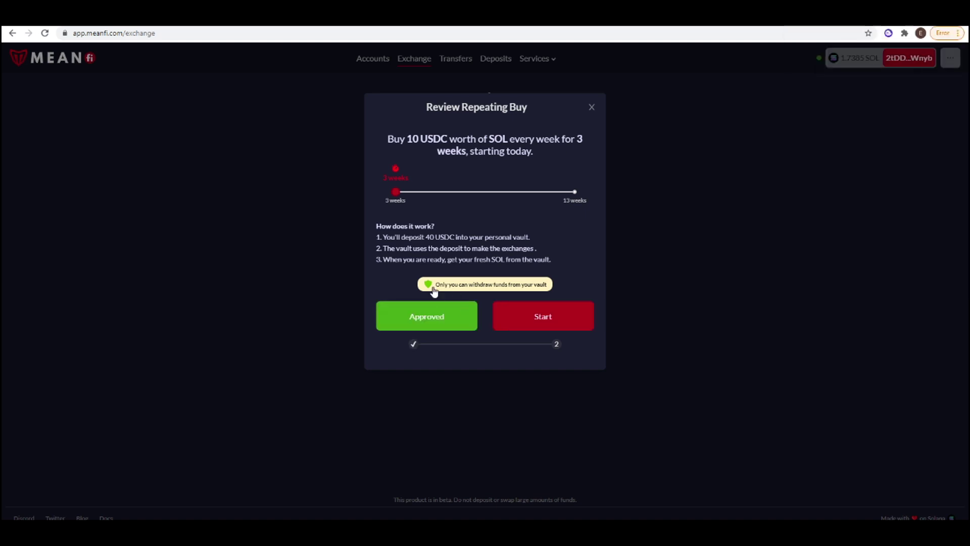
pyautogui.click(551, 323)
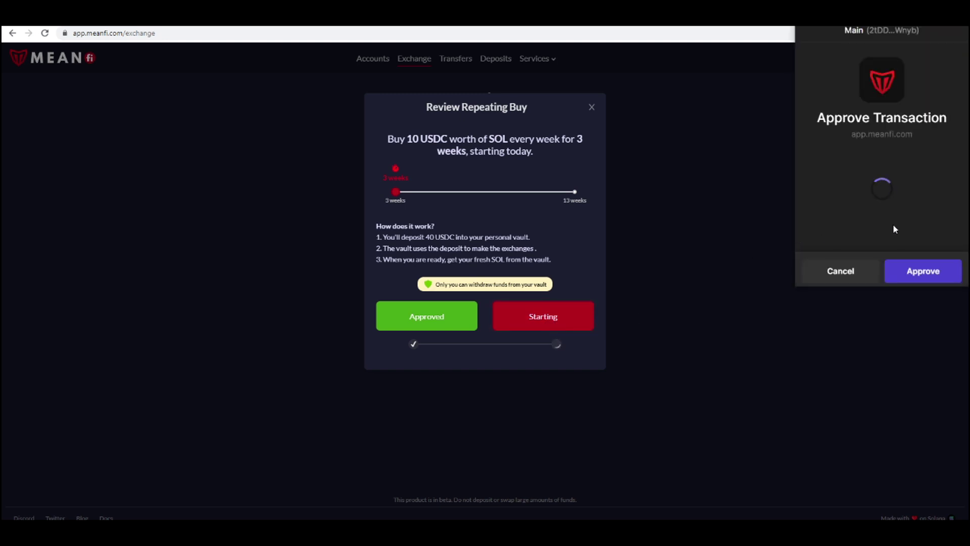
pyautogui.click(921, 266)
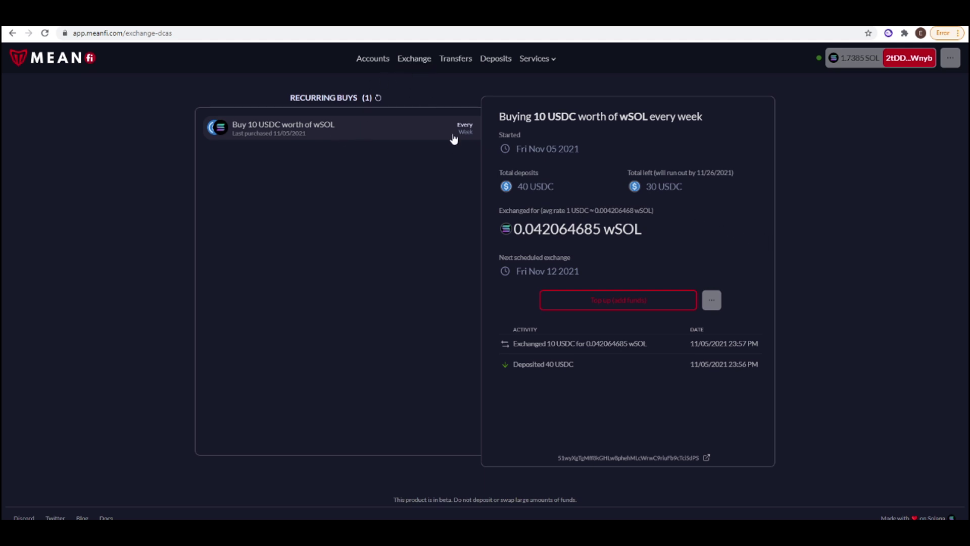
# Open the extra options beside Top up for the weekly 10 USDC buy
pyautogui.click(712, 308)
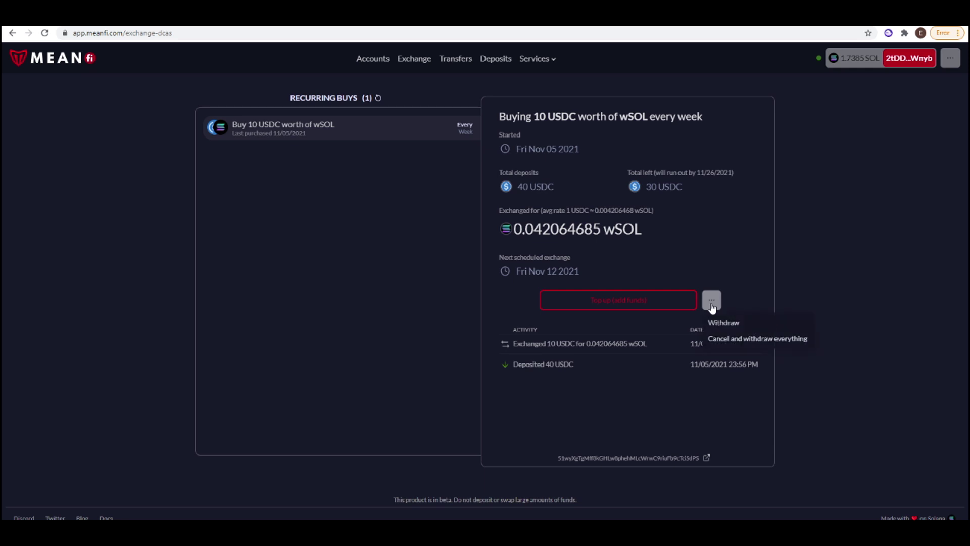
# Choose Cancel and withdraw everything, confirm it, and approve the cancellation in the wallet
pyautogui.click(729, 339)
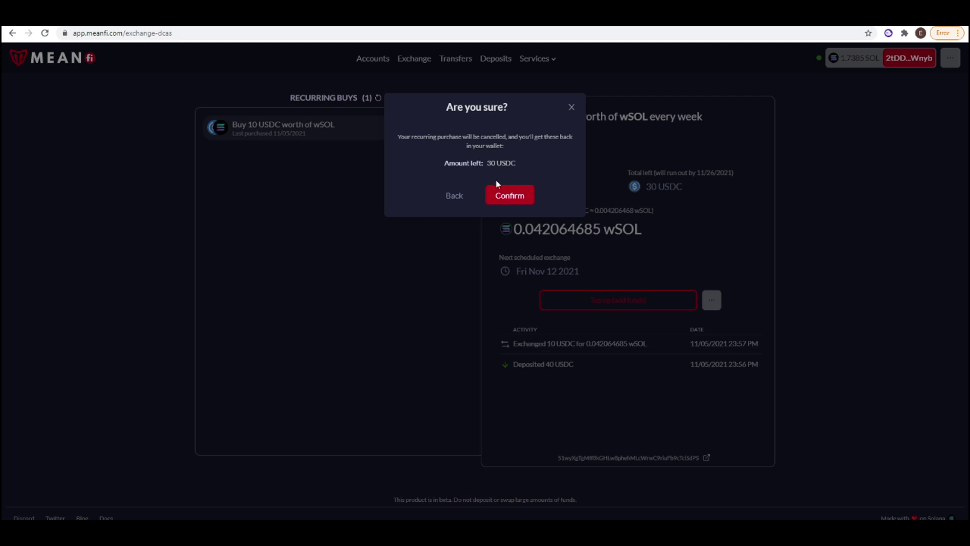
pyautogui.click(526, 199)
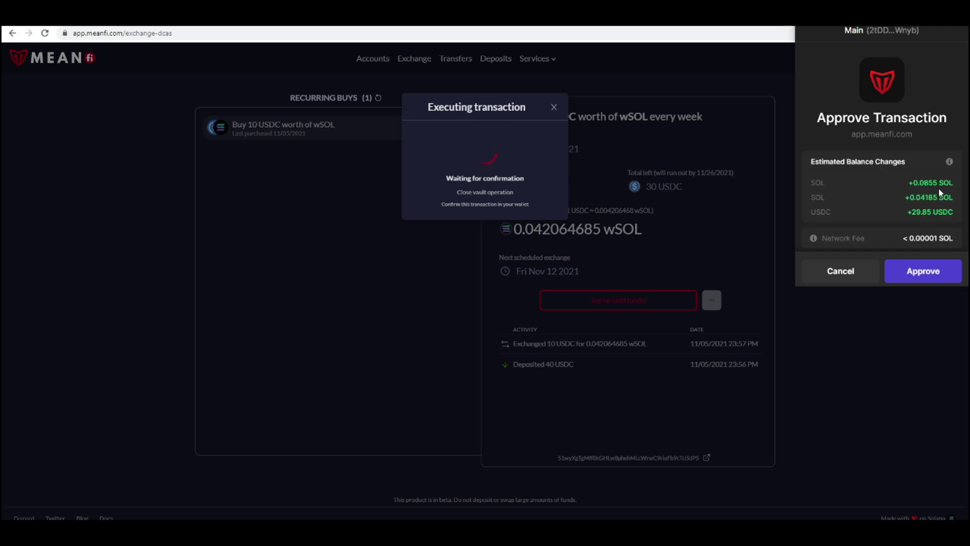
pyautogui.click(912, 276)
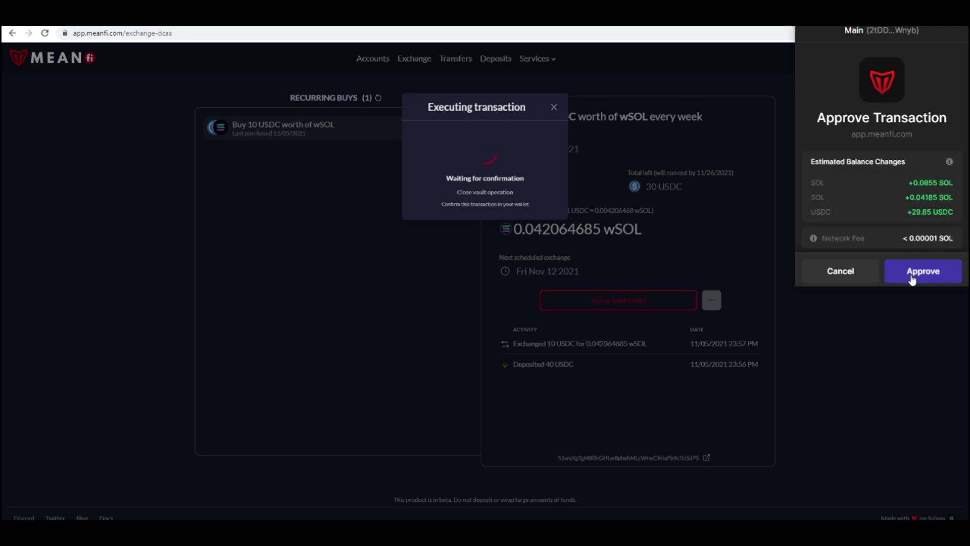